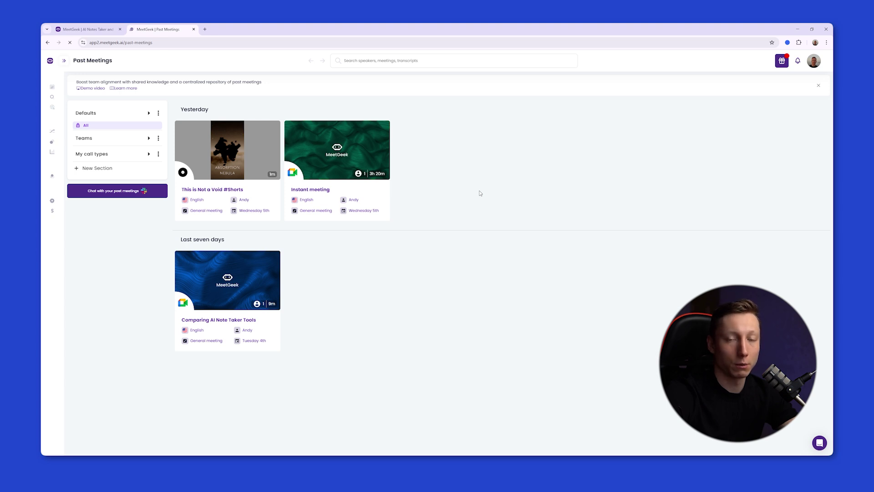
Step: Start a new Google Meet instant meeting in a new browser tab
left_click(205, 29)
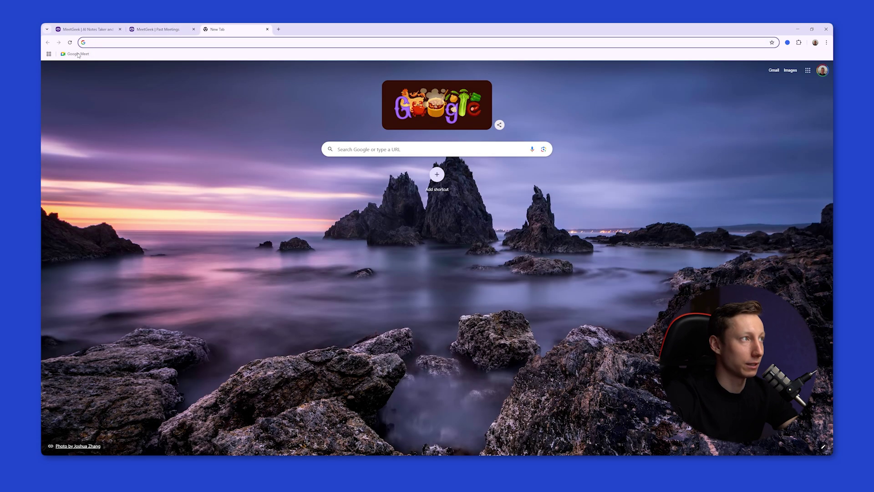
left_click(76, 55)
key("Return")
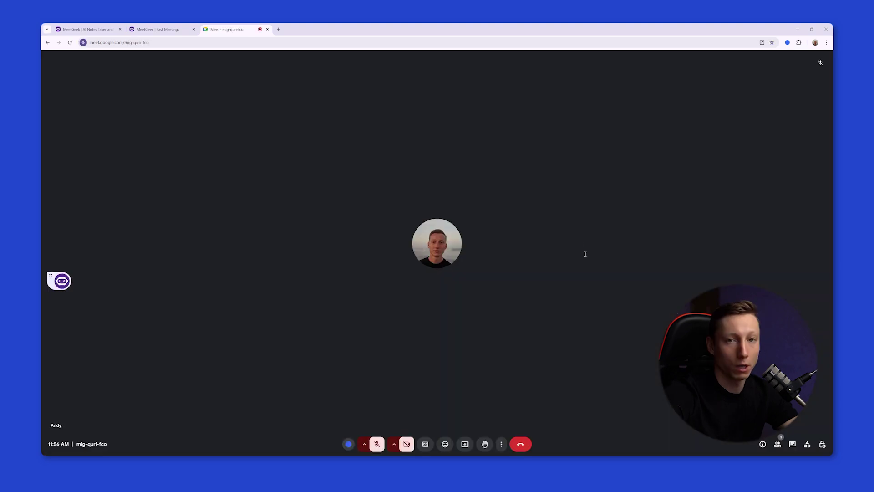
Step: Paste the Meet link into MeetGeek's adhoc meeting field and send the notetaker to join
key("ctrl+Page_Up")
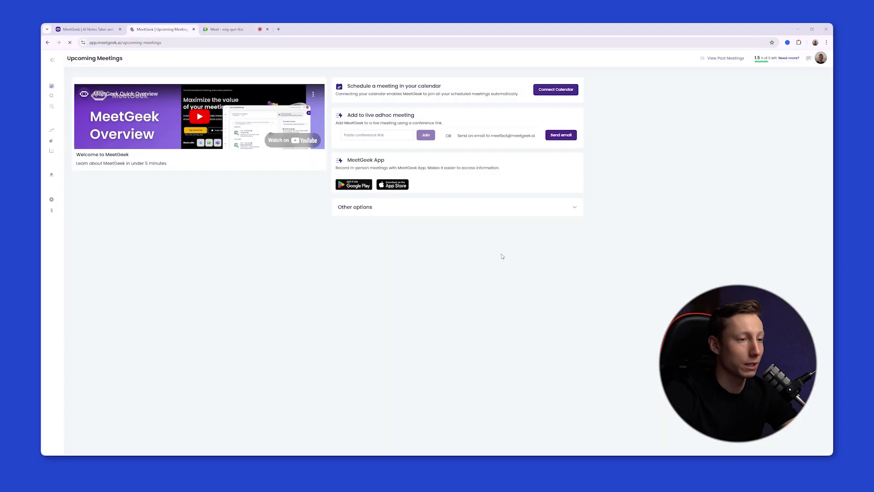
left_click(387, 135)
type("https://meet.google.com/mig-quri-fco")
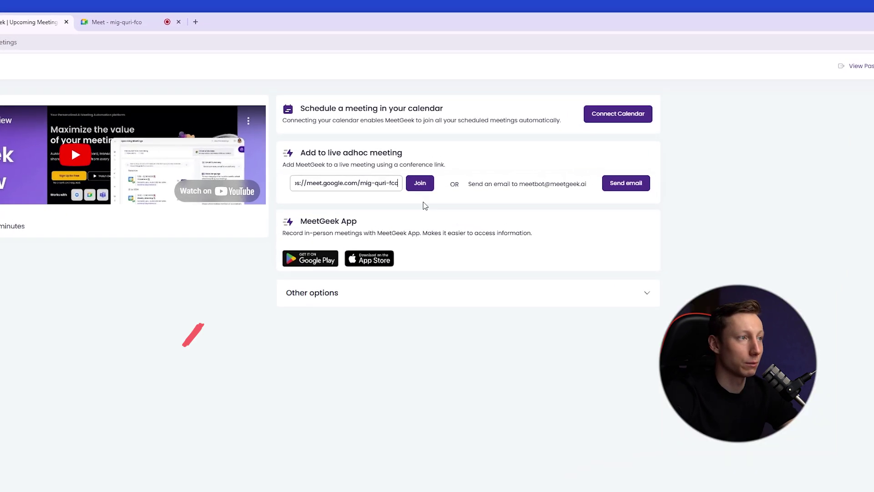
left_click(426, 188)
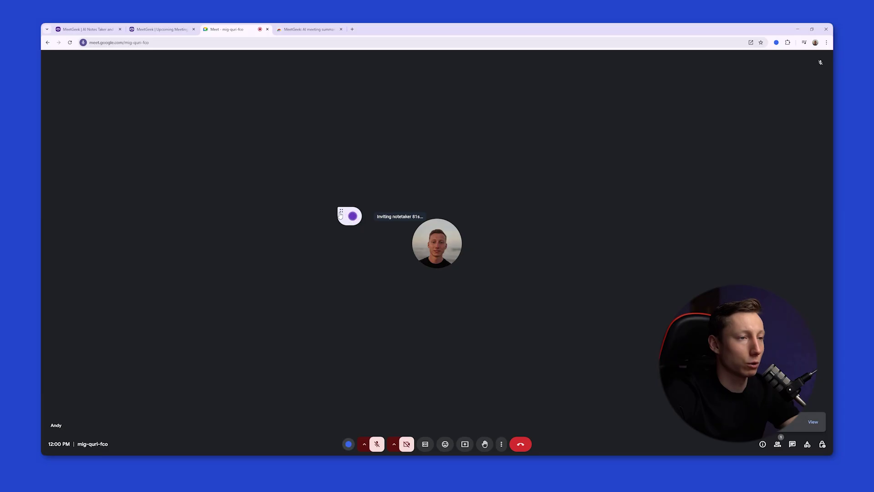
Step: Move the countdown widget aside and admit the waiting MeetGeek notetaker into the call
mouse_move(341, 215)
left_mouse_down()
mouse_move(328, 216)
mouse_move(345, 260)
mouse_move(437, 217)
mouse_move(358, 233)
mouse_move(449, 210)
mouse_move(342, 219)
left_mouse_up()
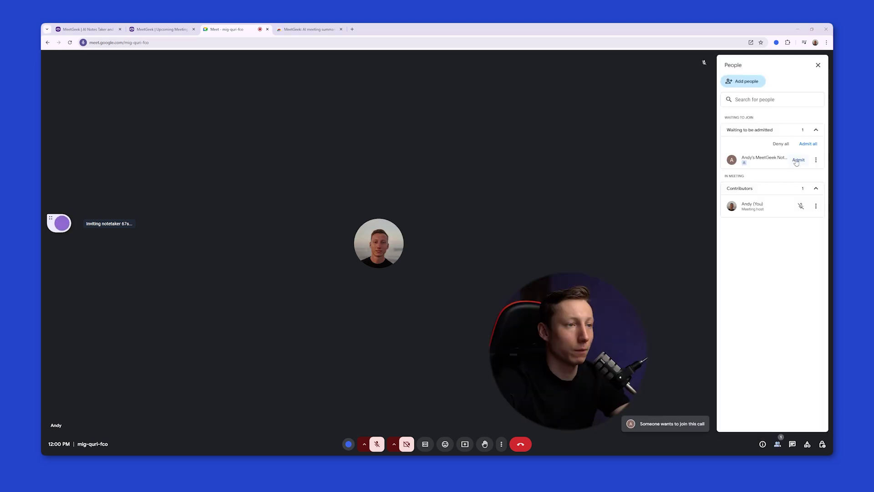
left_click(798, 160)
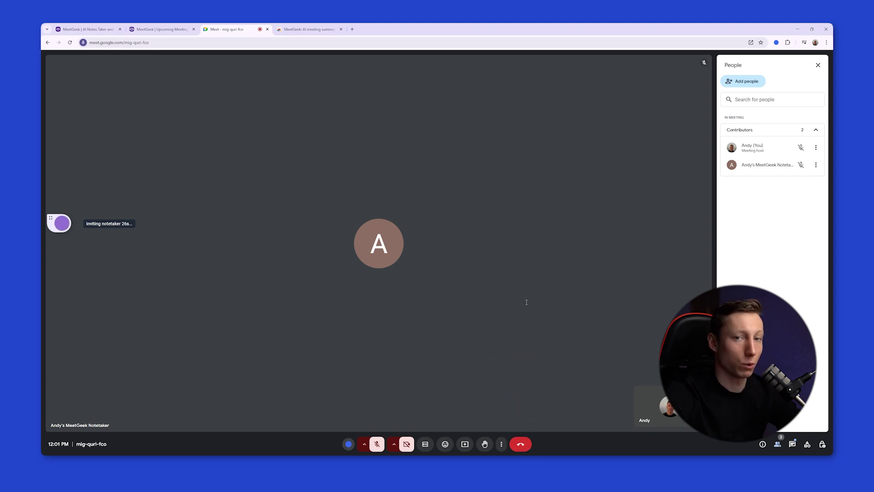
Step: Back in MeetGeek, check the live instant meeting's settings and head to Past Meetings
left_click(162, 29)
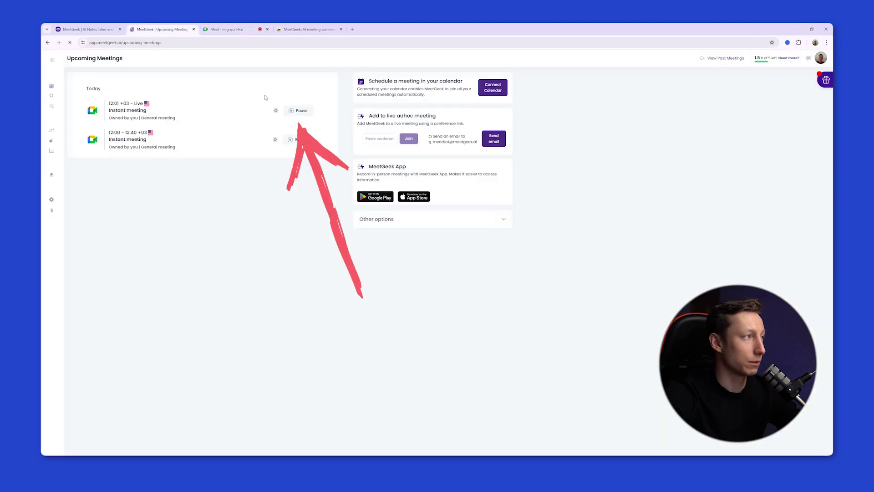
left_click(276, 110)
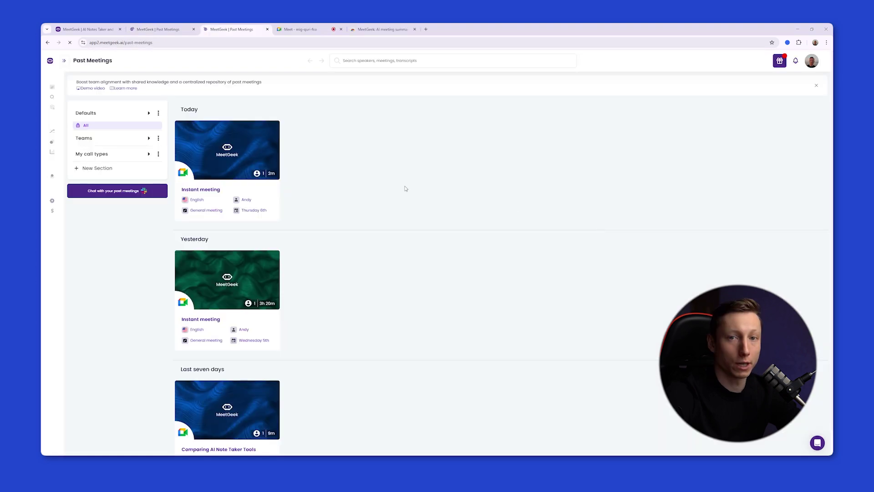
mouse_move(73, 100)
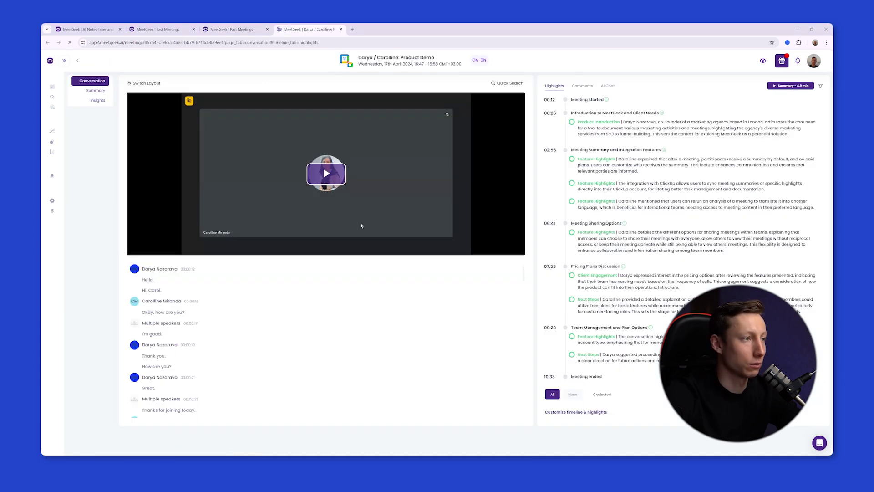
Step: Play the Product Demo recording and jump the transcript to the Meeting Sharing Options highlight
left_click(355, 189)
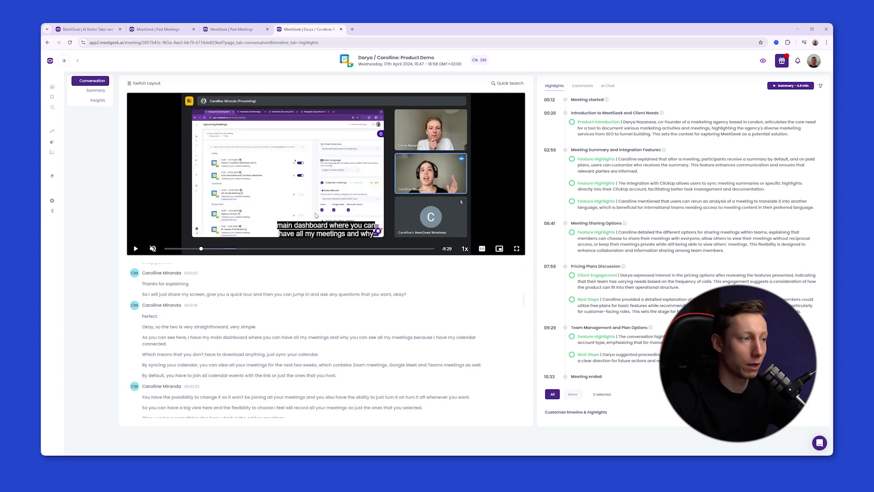
scroll(222, 324, "up", 1)
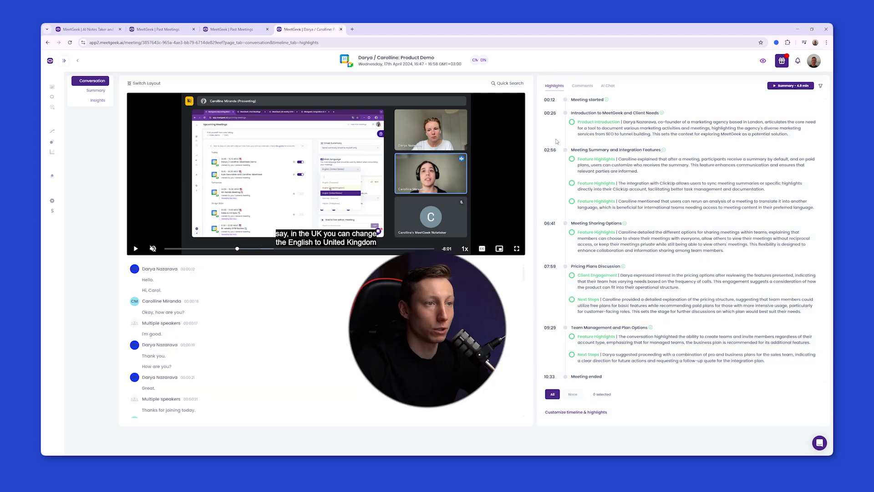
left_click(596, 232)
Step: Toggle highlight filters: Feature Highlights, Next Steps, Product Introduction, Client Engagement and New Default
left_click(821, 86)
left_click(763, 114)
left_click(763, 126)
left_click(780, 139)
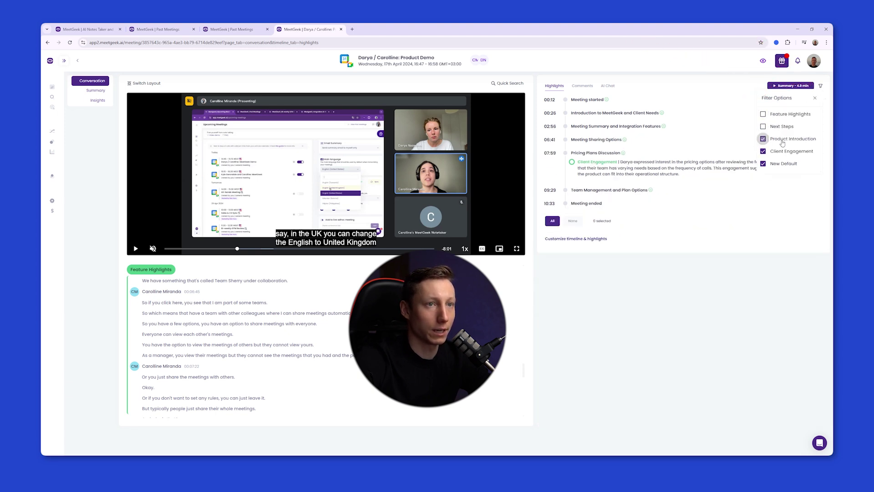
left_click(778, 151)
left_click(776, 164)
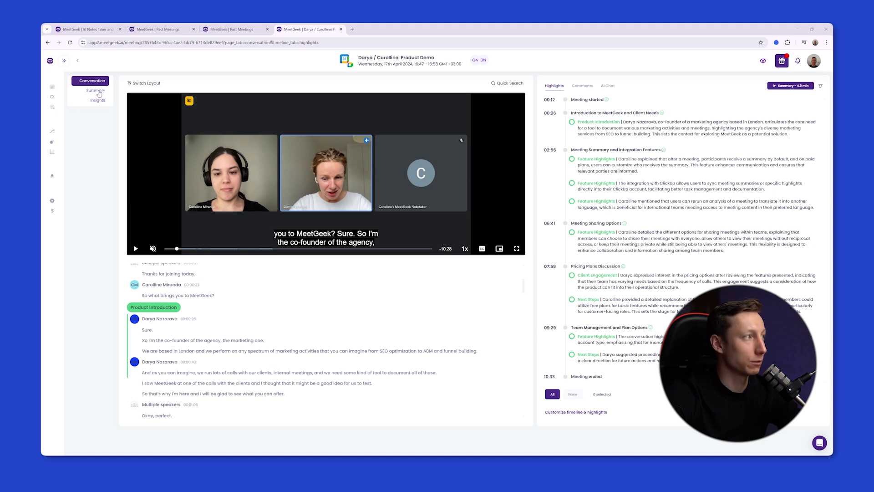
Step: Show the Product Demo meeting's written summary
left_click(96, 90)
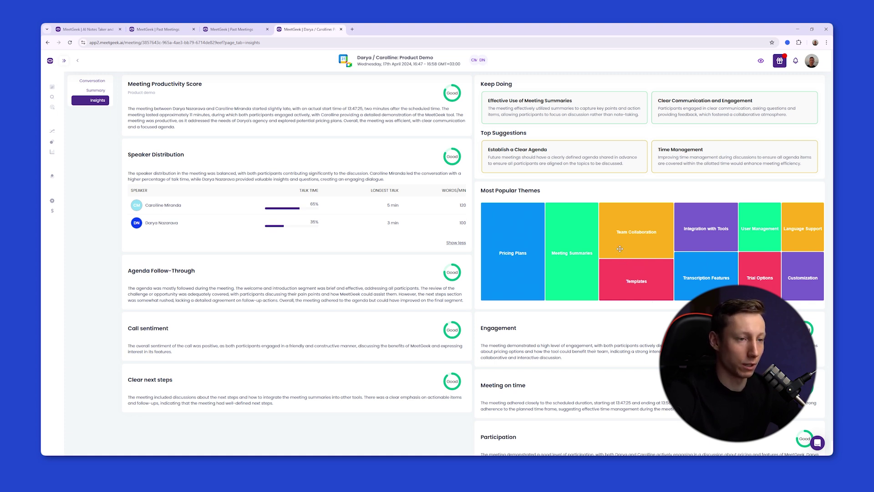
Step: Open MeetGeek's Uploads page, then close the Upload past meeting dialog
mouse_move(73, 109)
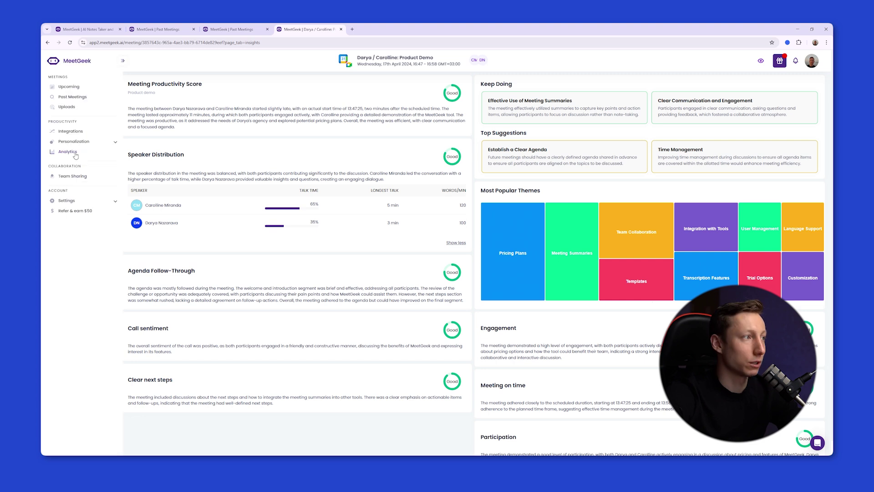
left_click(76, 112)
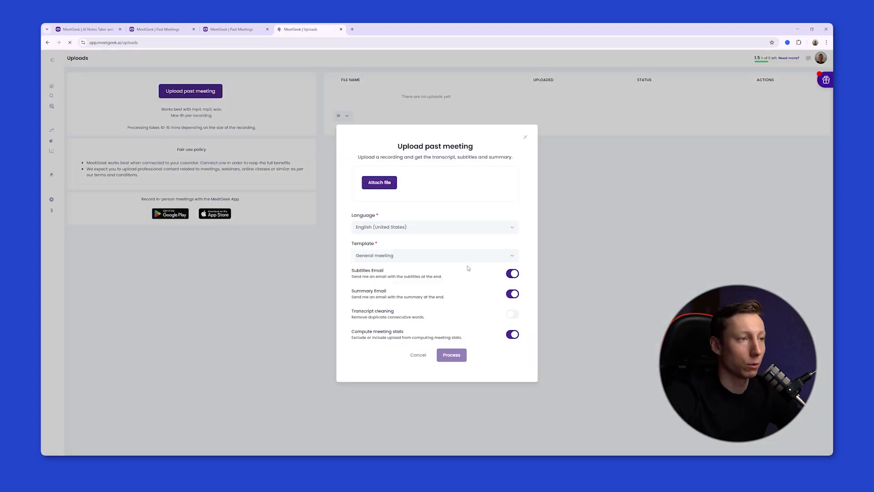
left_click(526, 138)
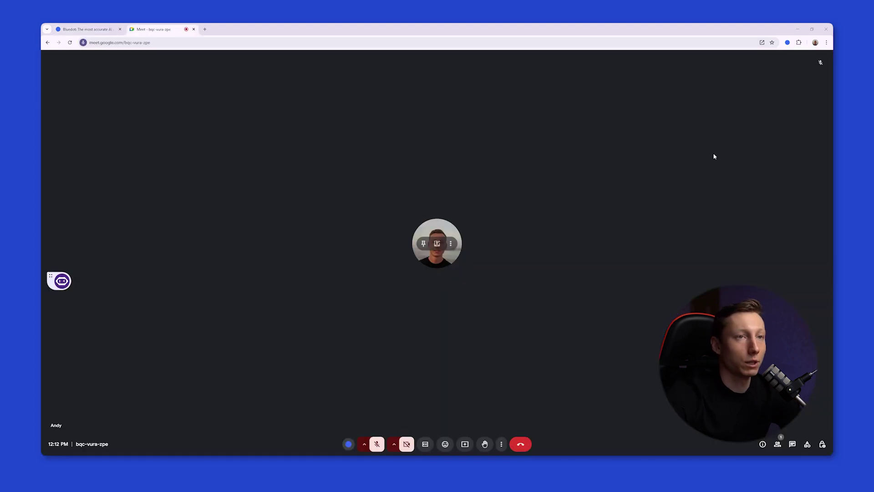
Step: Open the Bluedot panel and review its note templates and meeting language choices
left_click(787, 42)
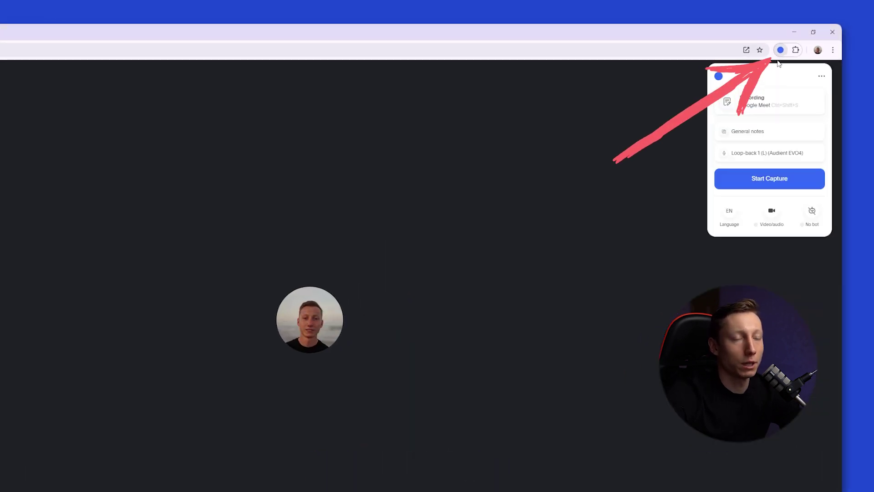
left_click(754, 132)
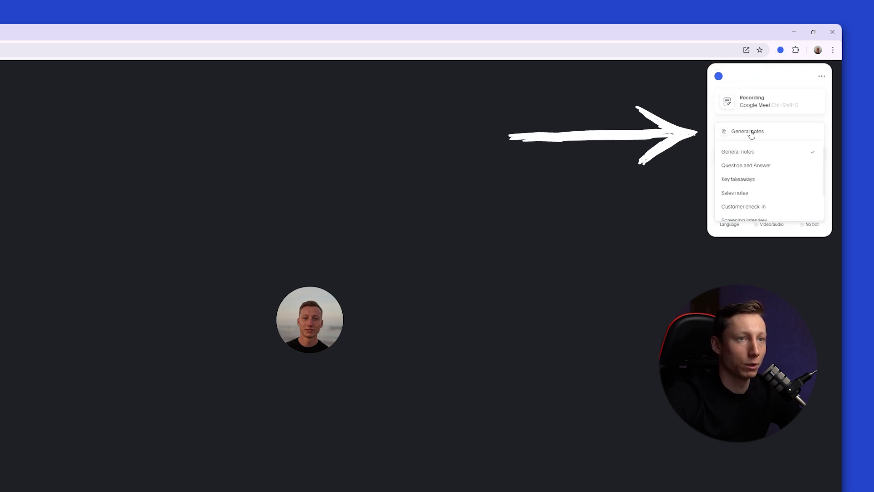
left_click(756, 133)
left_click(730, 211)
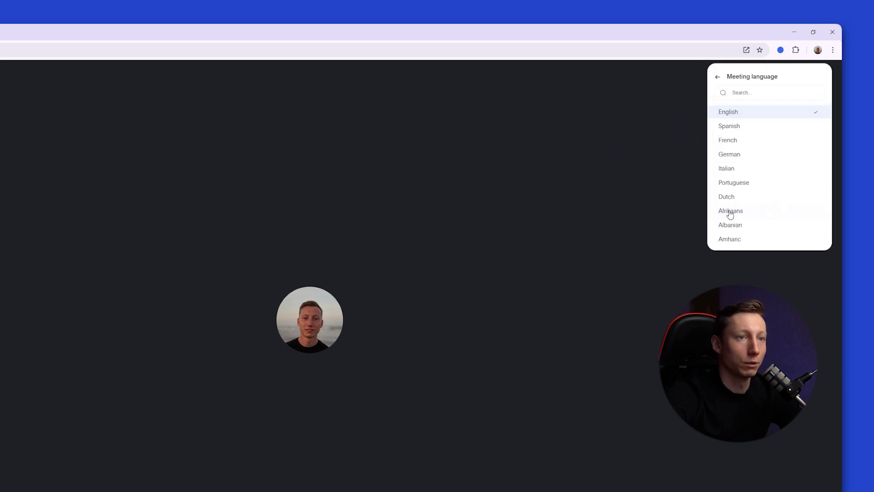
Step: In Bluedot settings, keep the recording type as Video/audio and return to the capture panel
left_click(717, 80)
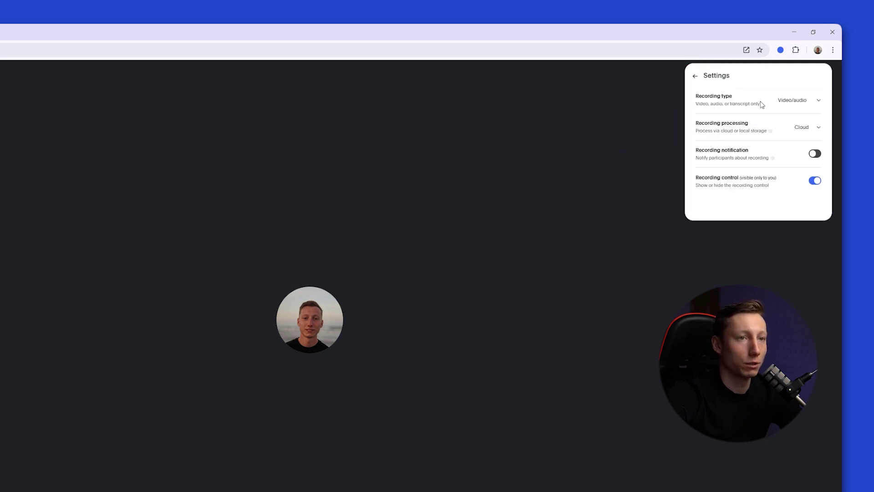
left_click(794, 101)
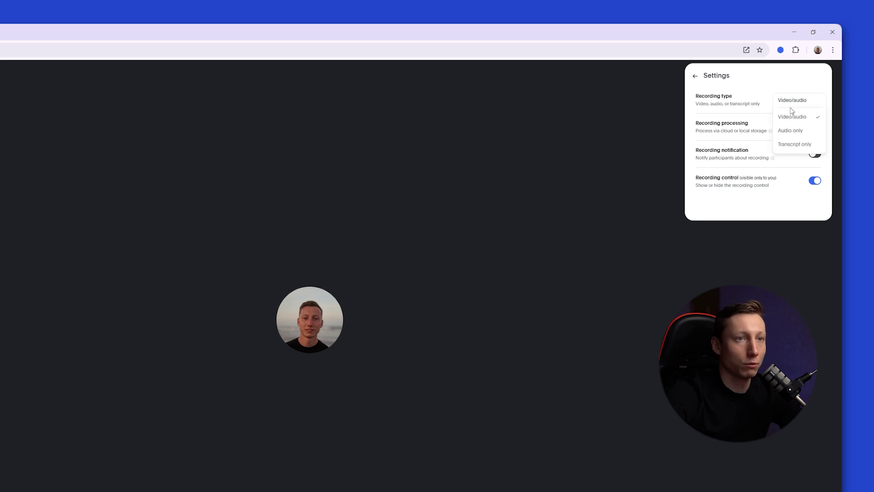
left_click(797, 161)
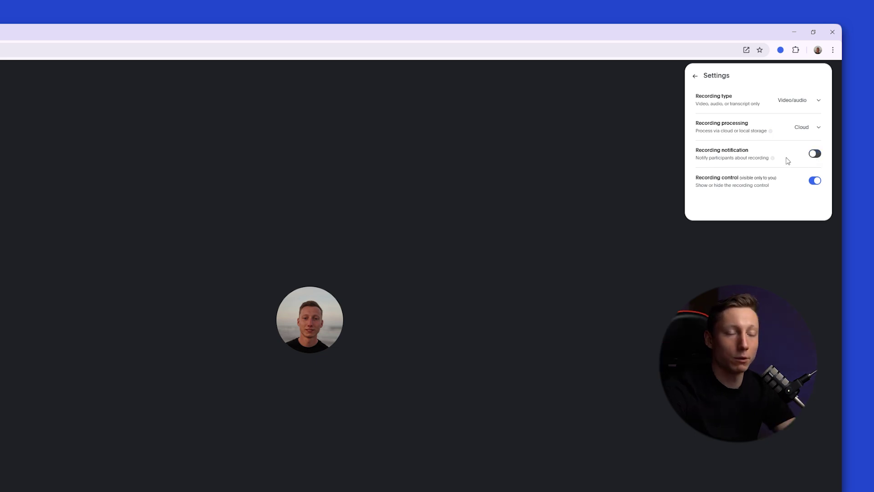
key("Escape")
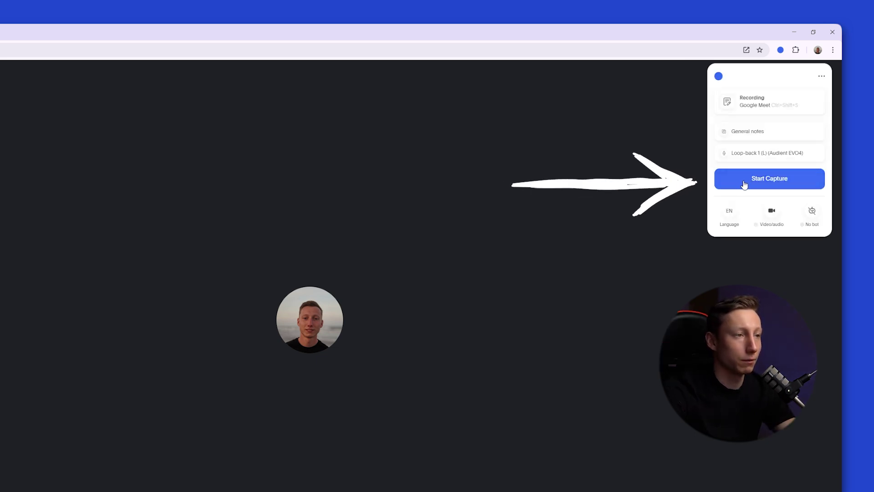
Step: Capture the call with Bluedot, end it, and select the transcript paragraph starting 'Basic plan'
left_click(746, 178)
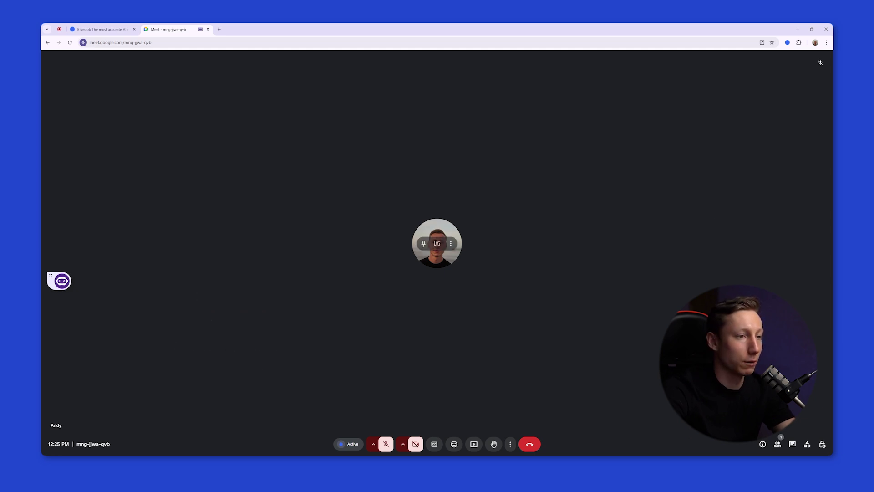
left_click(530, 444)
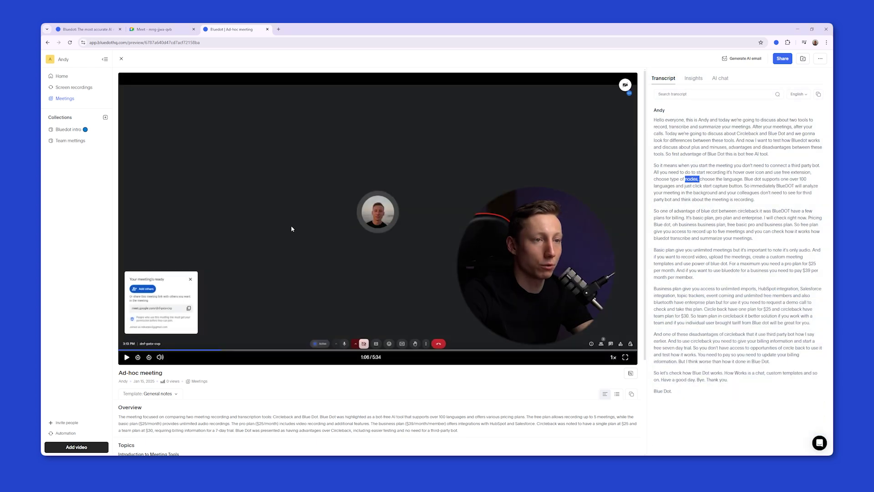
left_click_drag(654, 249, 729, 264)
Step: Clip the selected passage, view Insights stats, then ask AI chat for the meeting's key message
left_click(705, 277)
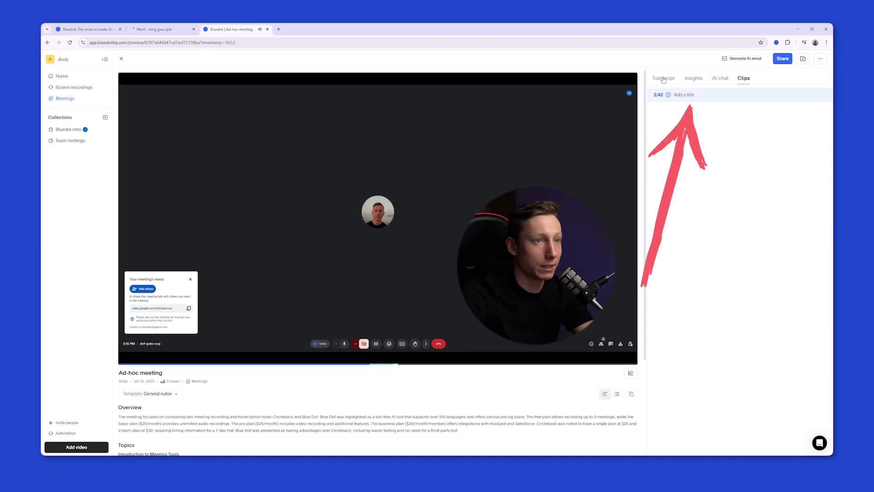
left_click(692, 80)
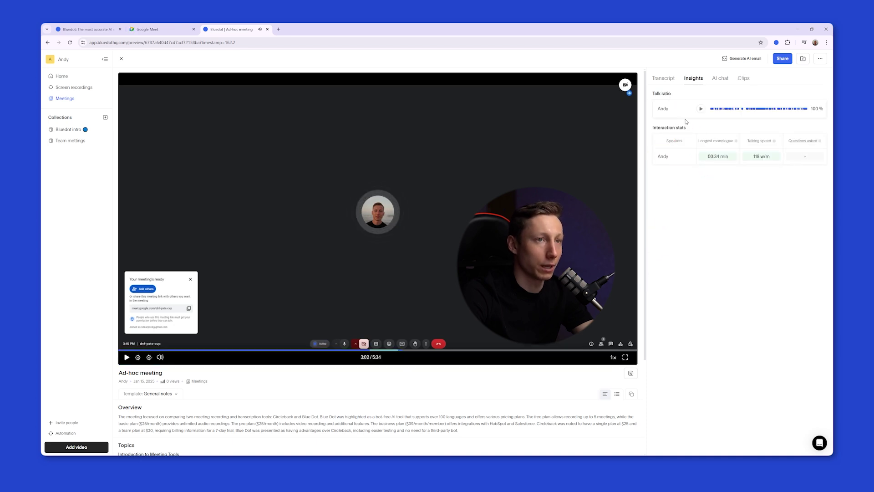
left_click(720, 78)
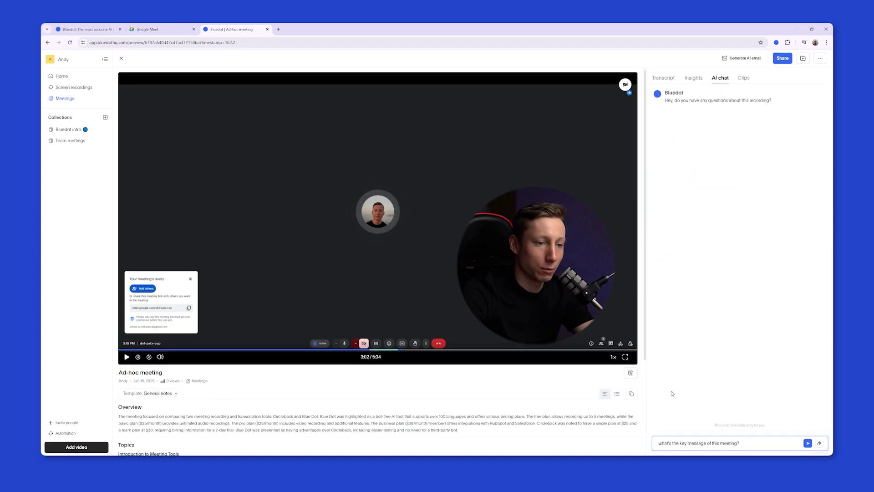
left_click(809, 444)
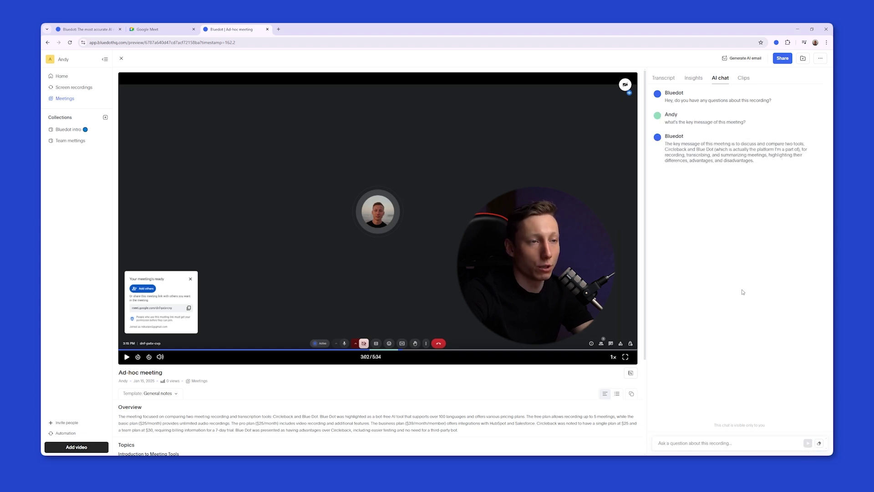
scroll(639, 263, "down", 3)
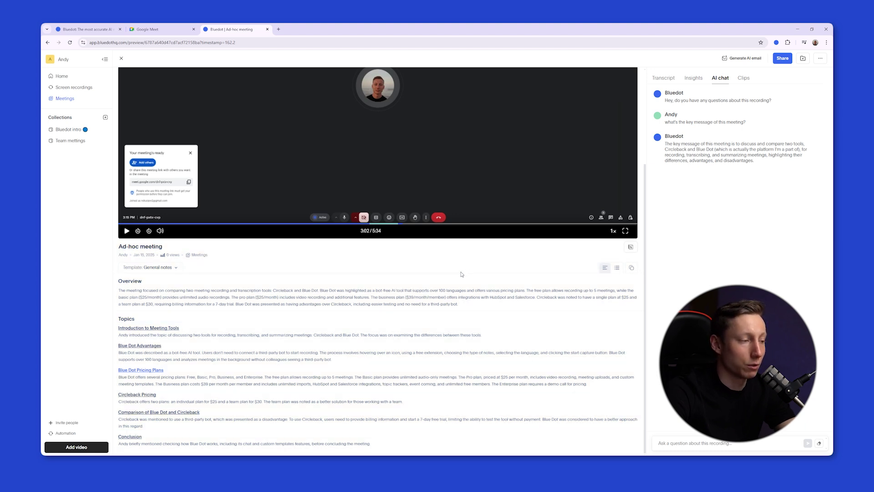
Step: Jump to the Blue Dot and Circleback comparison, then browse the template list without changing it
left_click(175, 412)
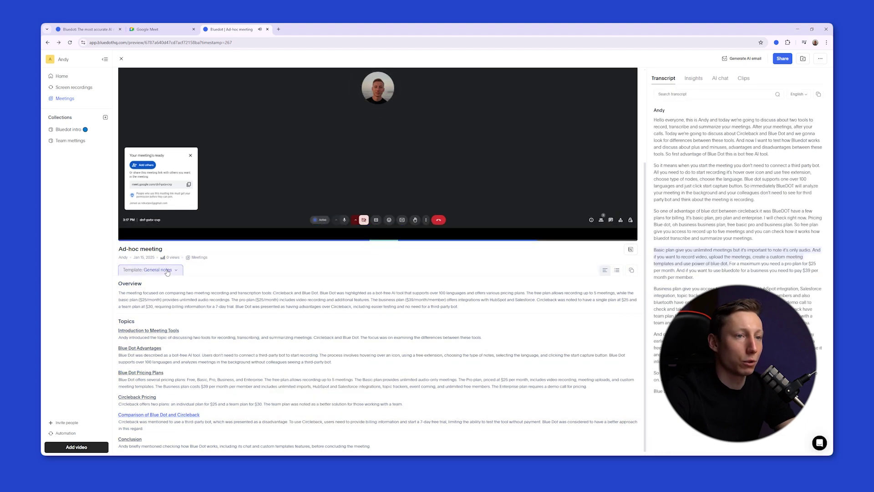
left_click(167, 270)
scroll(170, 322, "down", 2)
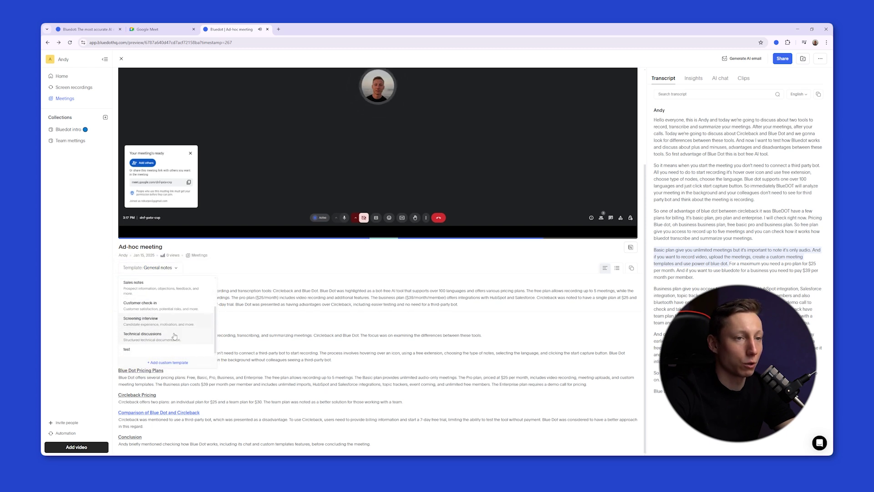
left_click(348, 247)
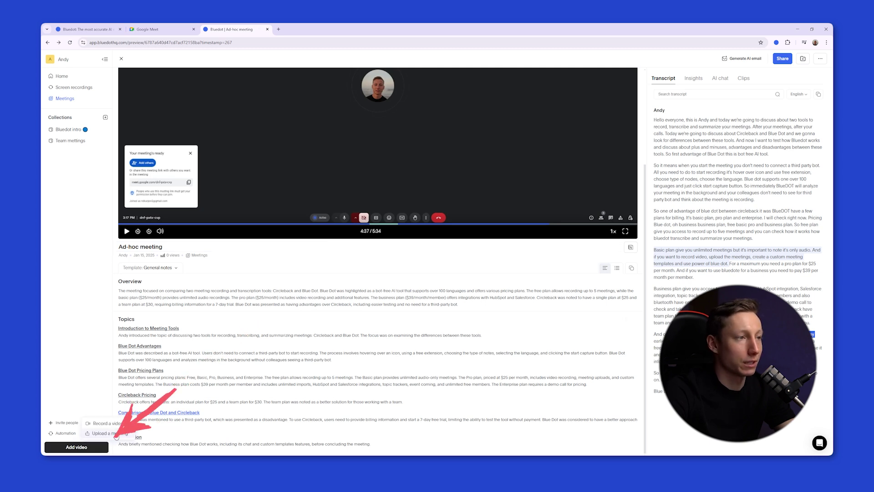
Step: Check Bluedot's Add video options and the new-collection option beside Collections
left_click(76, 446)
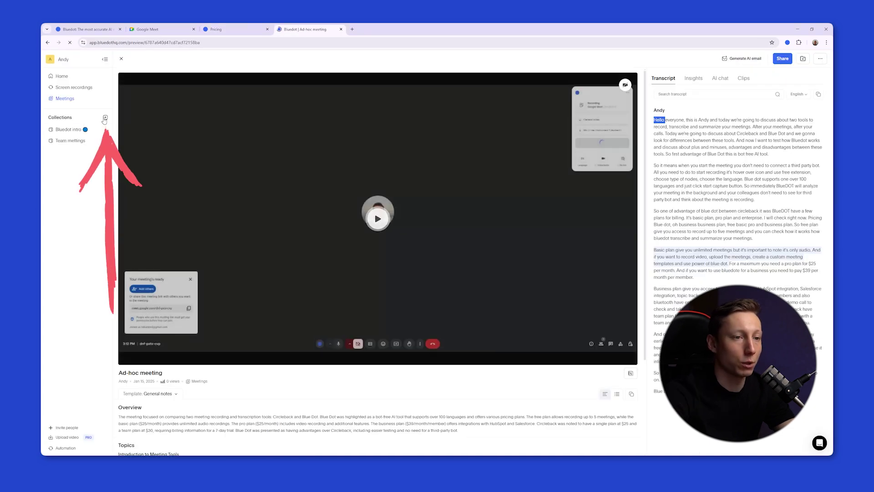
left_click(105, 118)
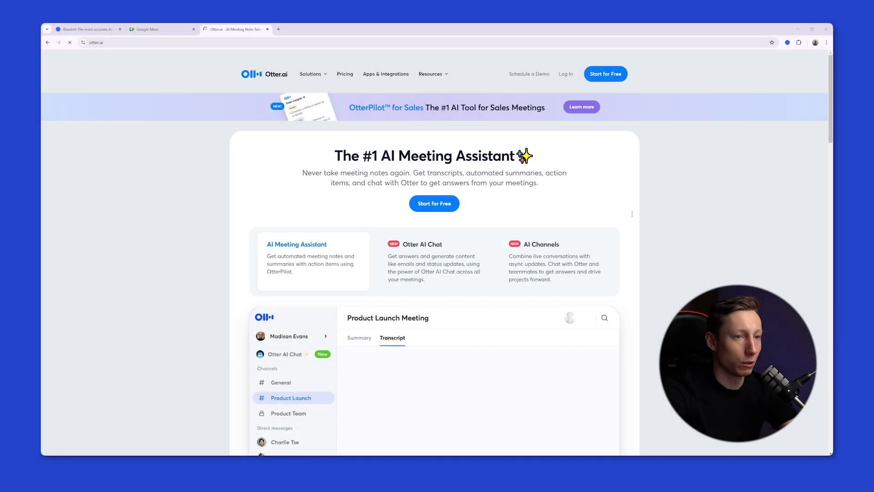
Step: Browse the Otter.ai homepage and go through Start for Free to the signed-in home dashboard
scroll(510, 210, "down", 2)
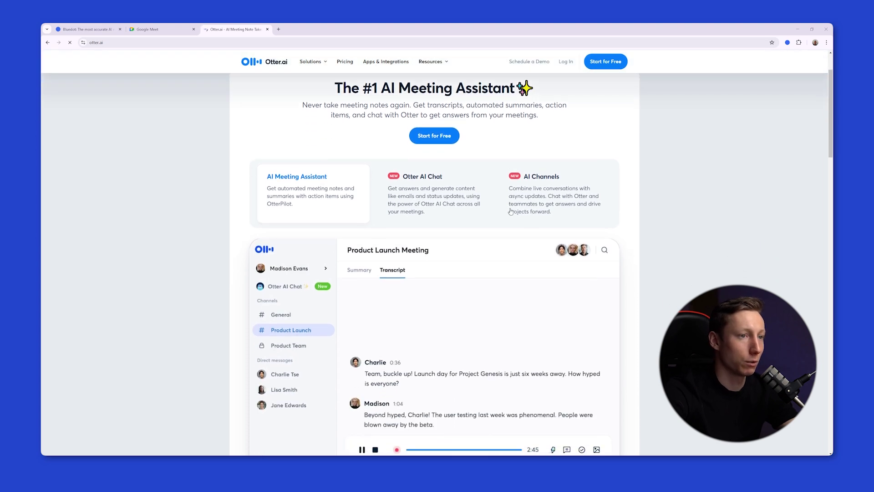
scroll(511, 211, "down", 5)
scroll(511, 211, "up", 7)
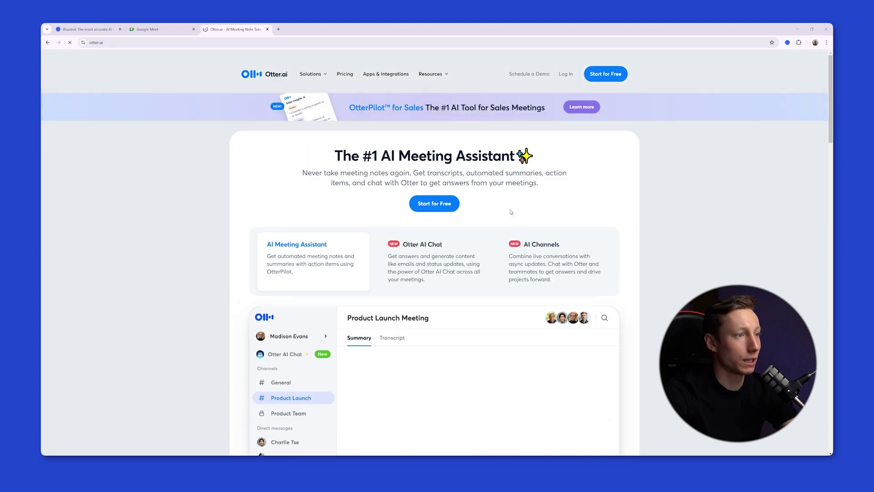
left_click(433, 205)
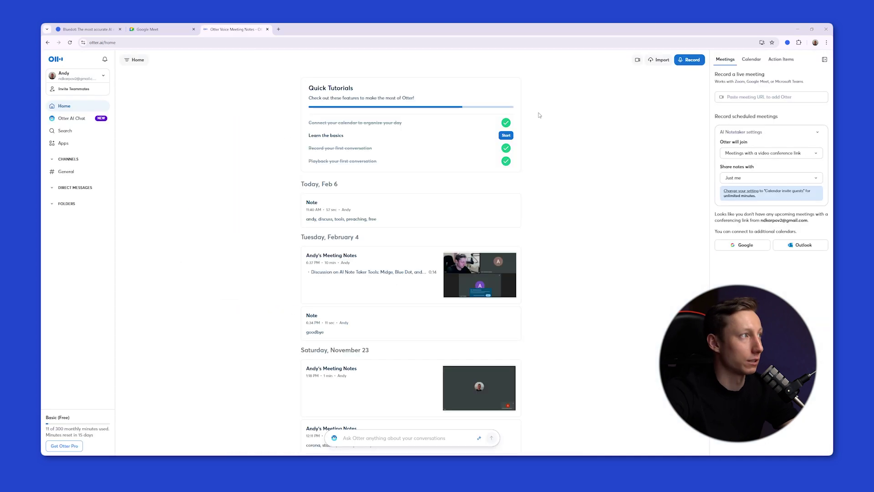
Step: Start an instant Google Meet call and copy its meeting link
left_click(150, 29)
left_click(152, 283)
left_click(183, 301)
left_click(232, 43)
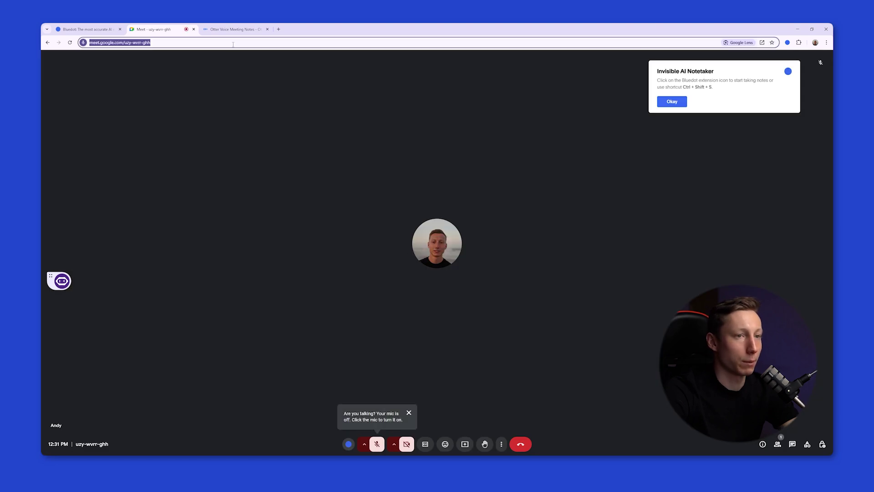
key("ctrl+c")
Step: Paste the Meet link into Otter's Record a live meeting field and record now
left_click(233, 29)
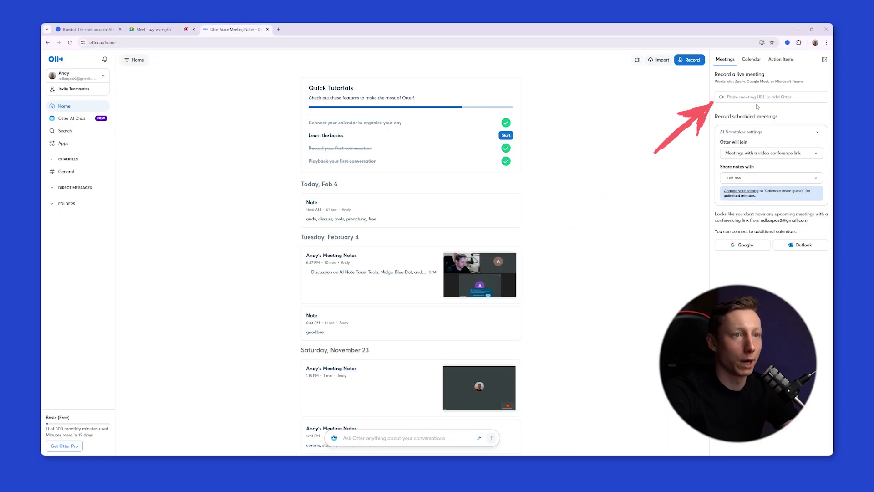
left_click(765, 97)
key("ctrl+v")
left_click(817, 97)
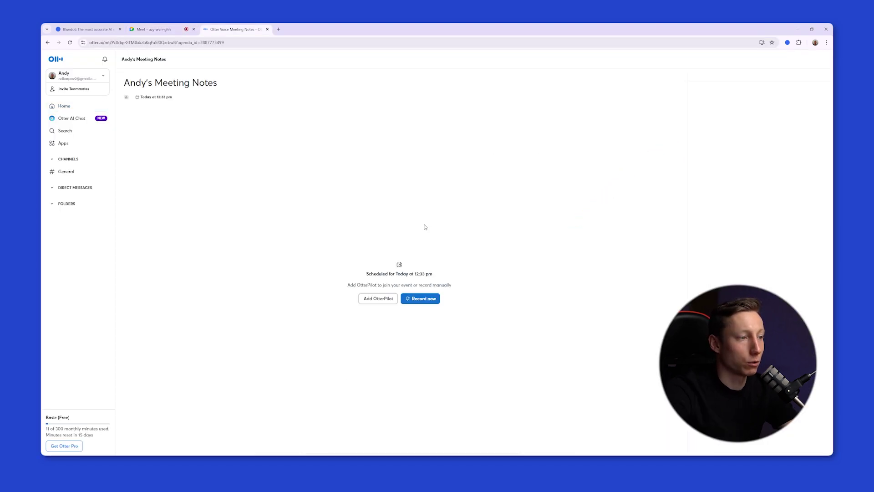
left_click(419, 299)
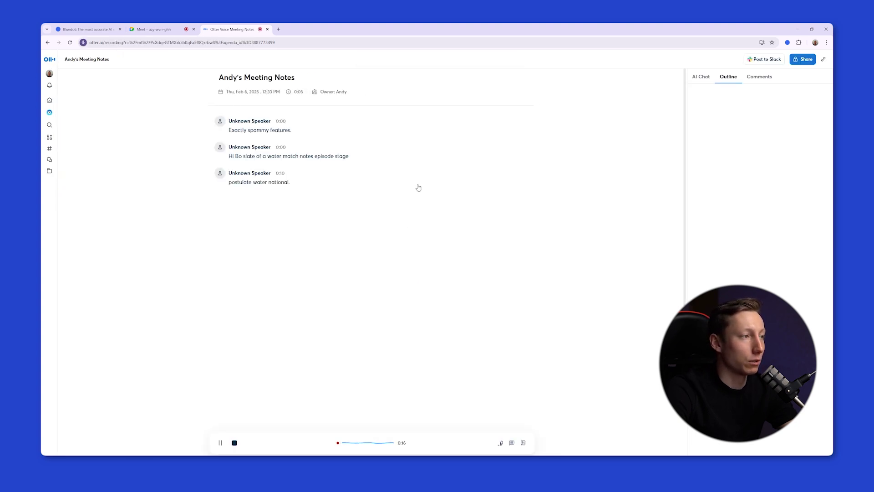
Step: Admit all waiting participants, including Otter's notetaker, into the Meet call
key("ctrl+shift+Tab")
left_click(810, 420)
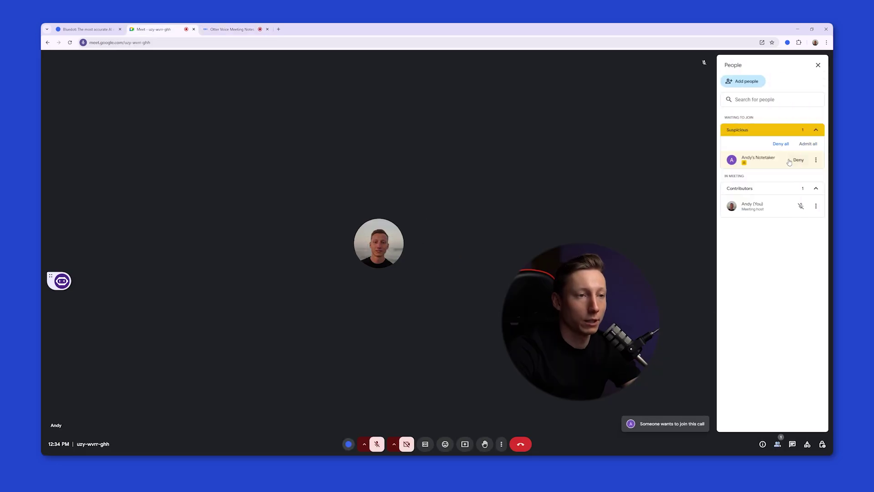
left_click(808, 144)
left_click(468, 270)
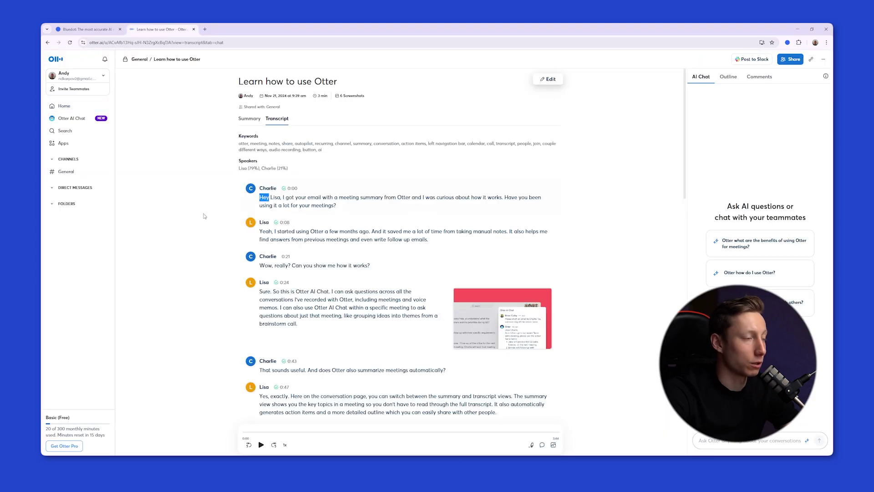
Step: Play the 'Learn how to use Otter' transcript, jumping to Lisa's 1:50 and 2:45 remarks
left_click(261, 445)
left_click(261, 445)
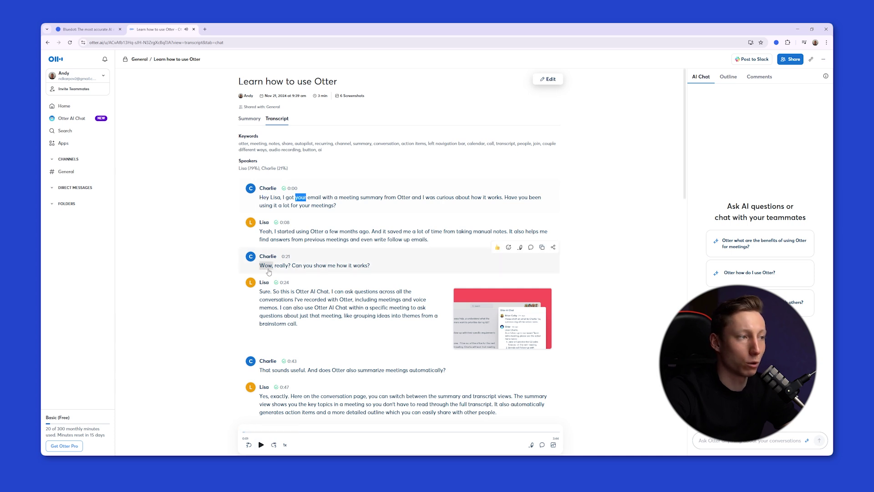
scroll(314, 248, "down", 3)
scroll(314, 247, "down", 8)
left_click(323, 233)
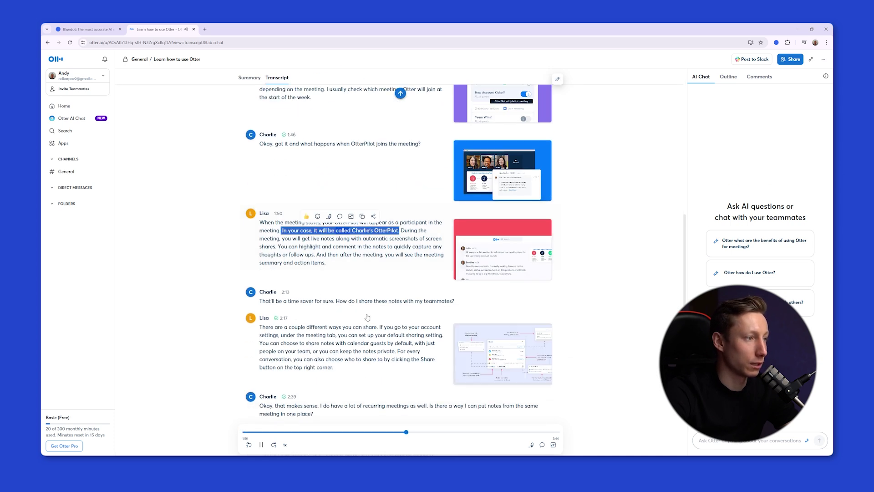
scroll(304, 299, "down", 3)
left_click(303, 298)
scroll(303, 298, "down", 3)
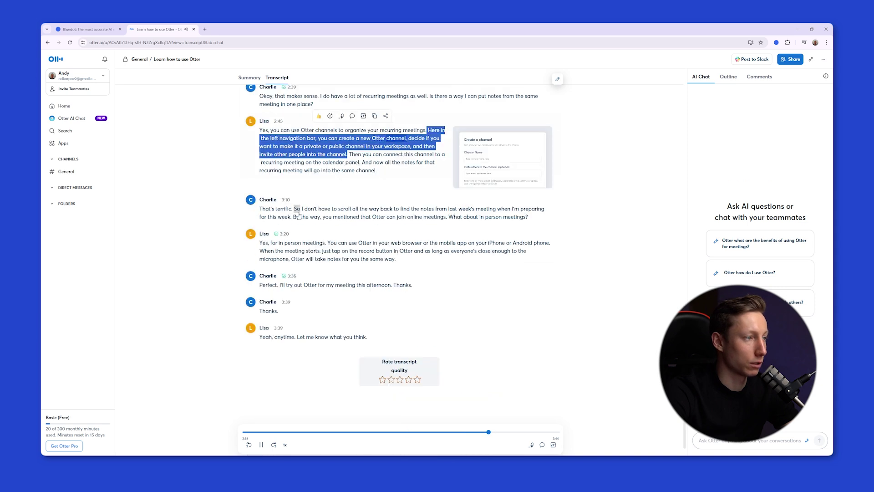
scroll(417, 262, "up", 11)
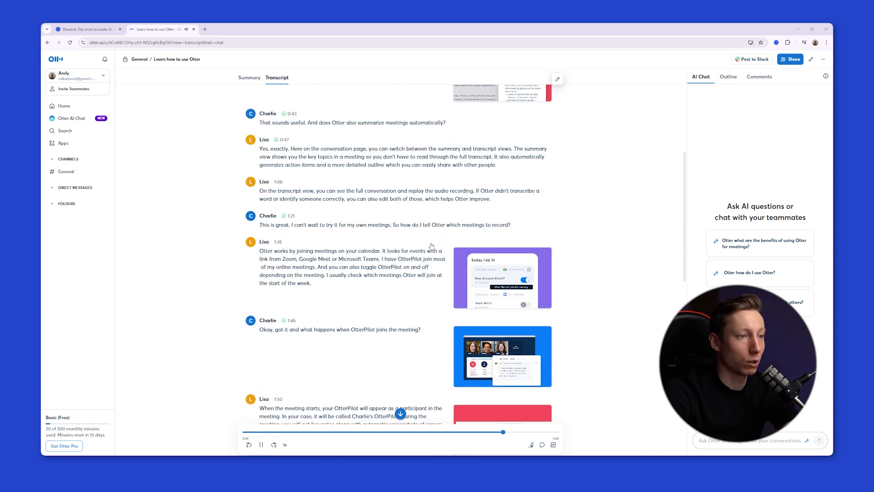
scroll(431, 246, "down", 2)
scroll(485, 305, "down", 4)
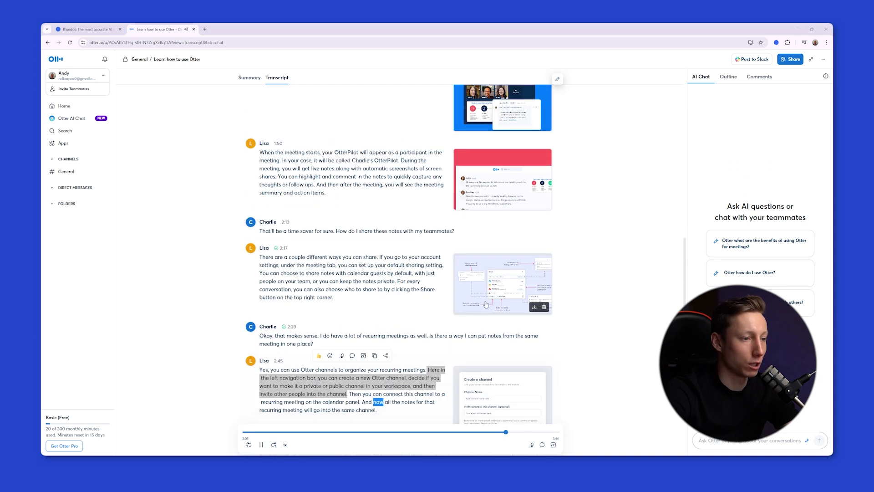
scroll(486, 305, "up", 20)
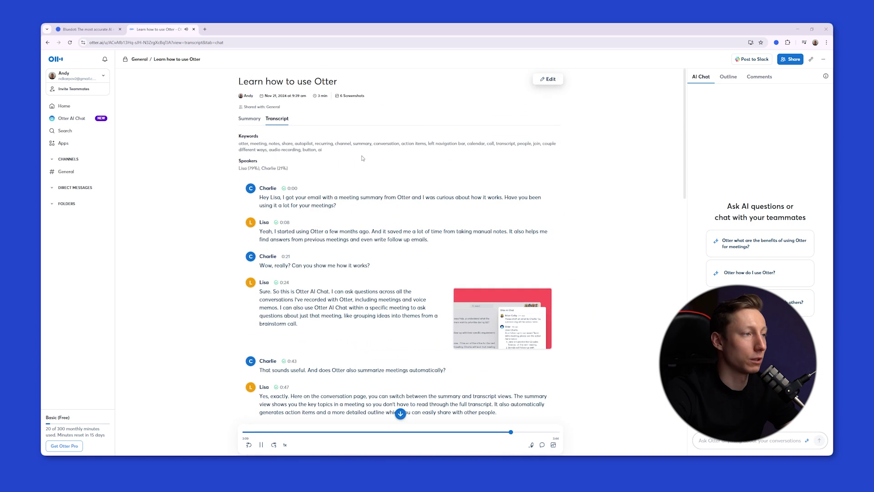
Step: View the conversation summary, pause playback, and browse the AI Chat suggested questions
left_click(256, 119)
key("space")
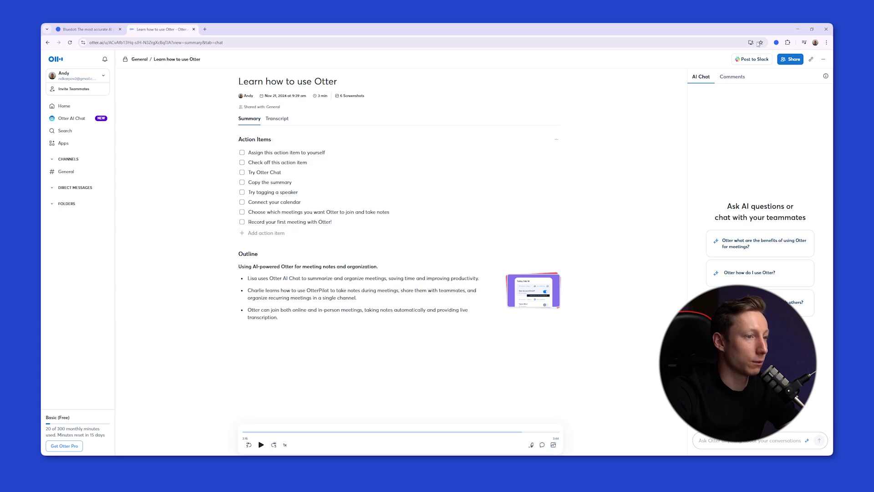
left_click(733, 440)
scroll(737, 397, "down", 1)
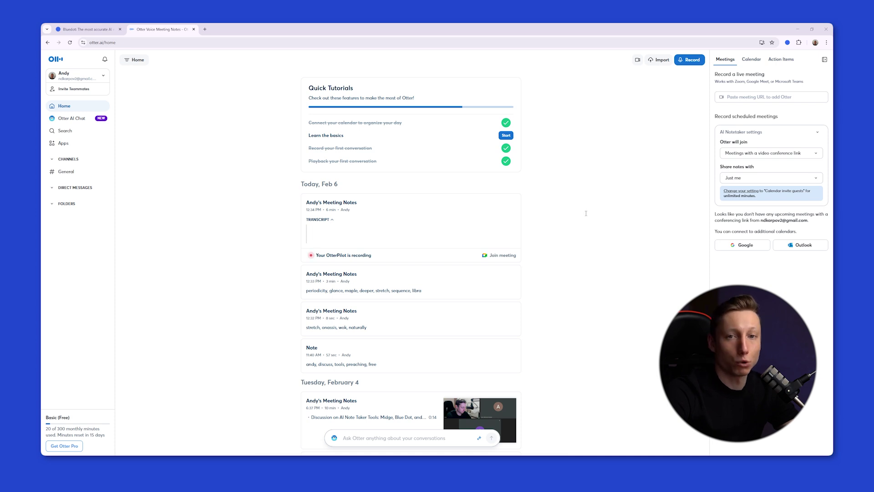
Step: Start a new Otter recording from the default microphone (Audient EVO4)
left_click(689, 60)
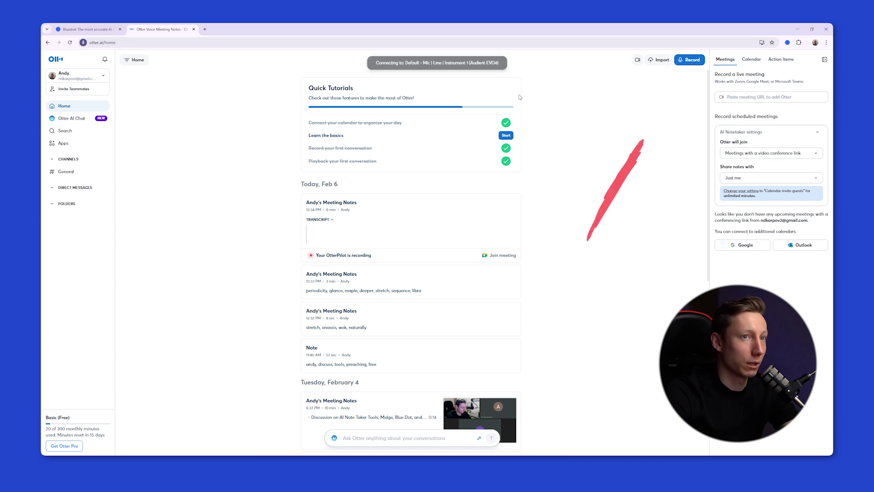